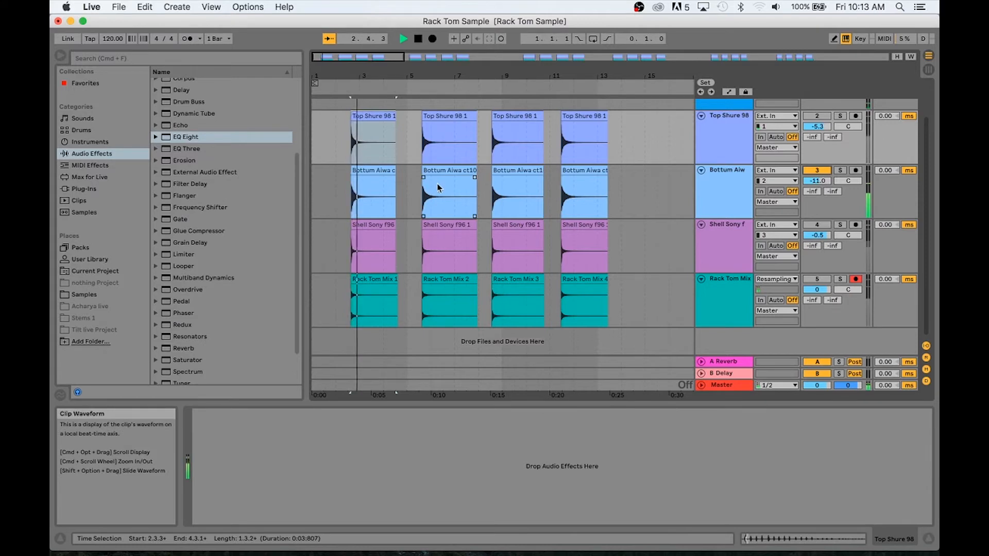
- Leave only the Shell Sony f96 track active and play its first clip to hear that microphone alone
key("space")
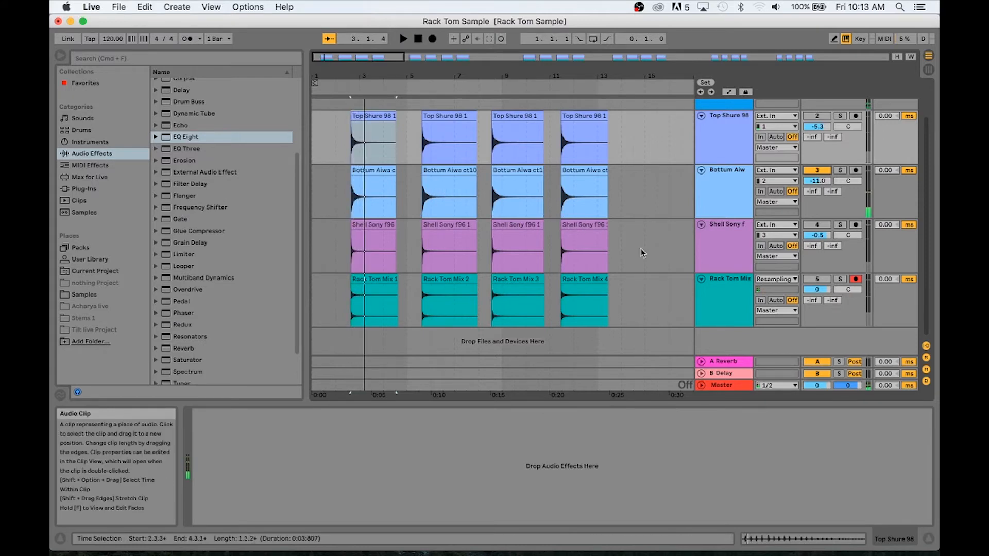
left_click(818, 225)
left_click(367, 226)
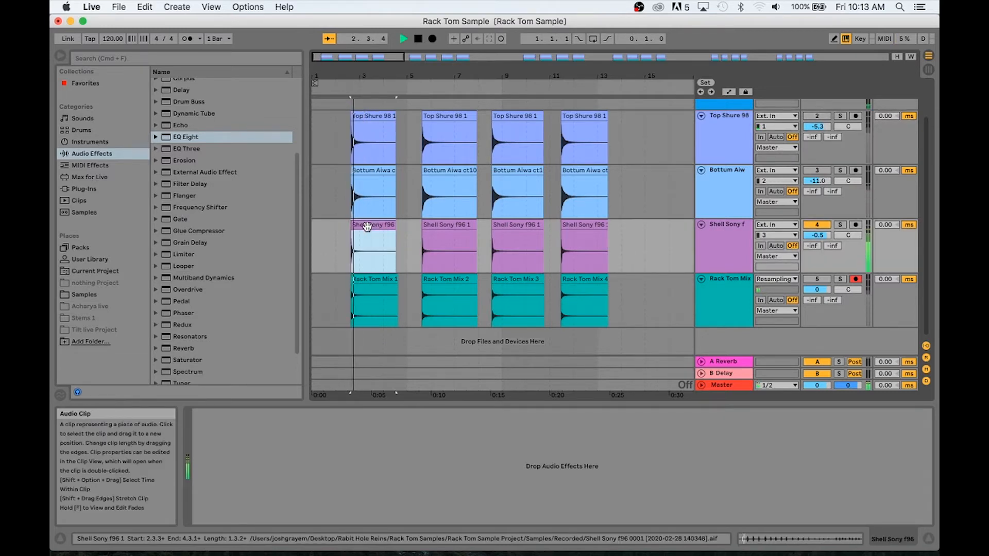
key("space")
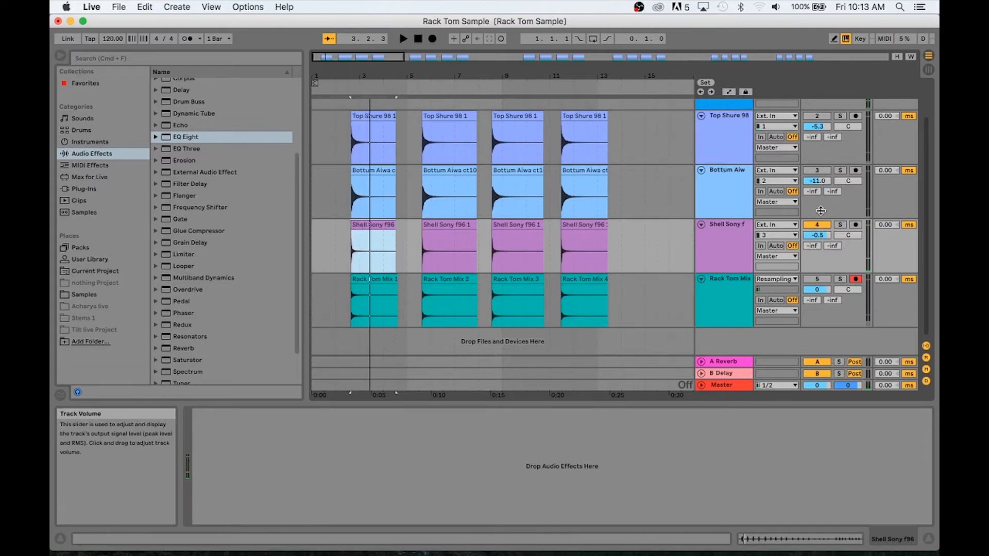
- Leave only the Rack Tom Mix track active and play its first clip
left_click(821, 170)
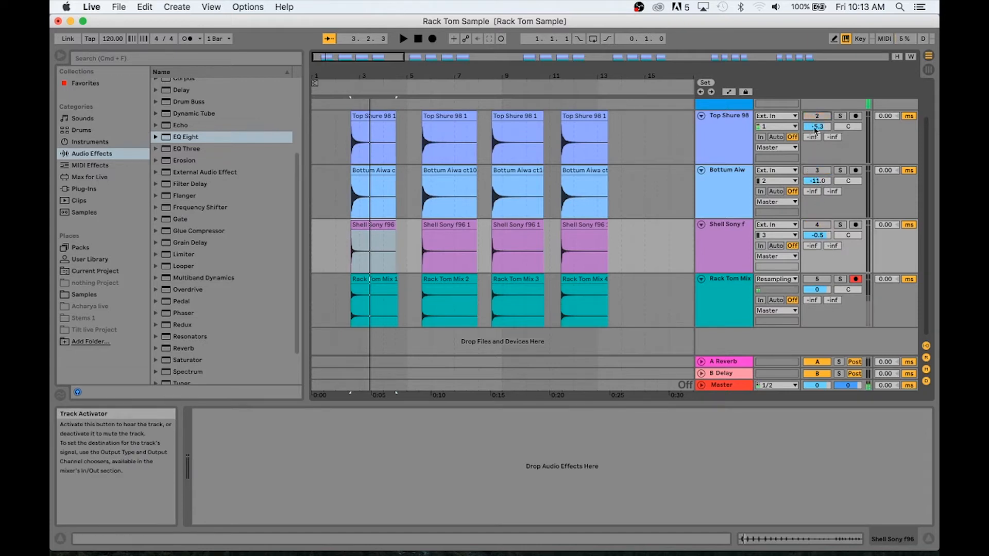
left_click(823, 281)
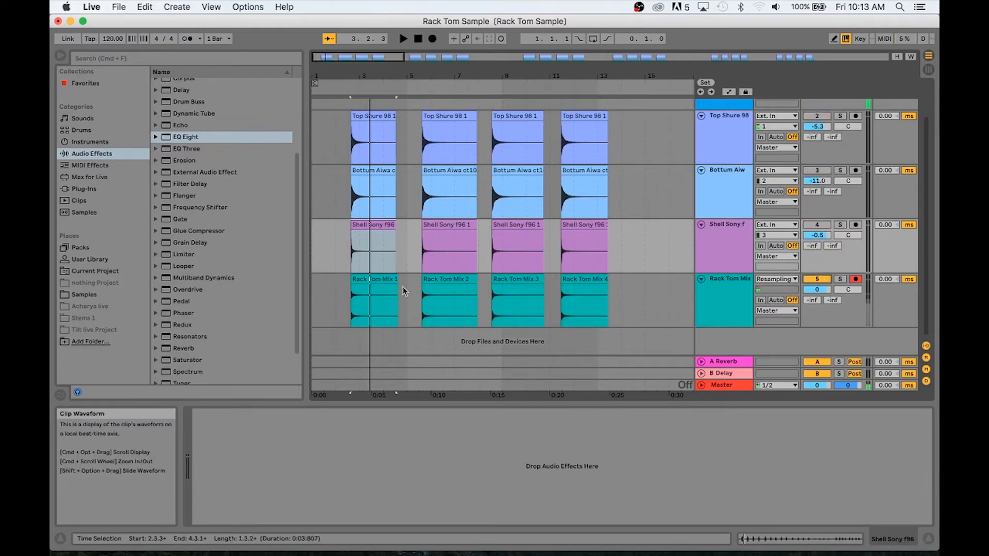
left_click(376, 280)
key("space")
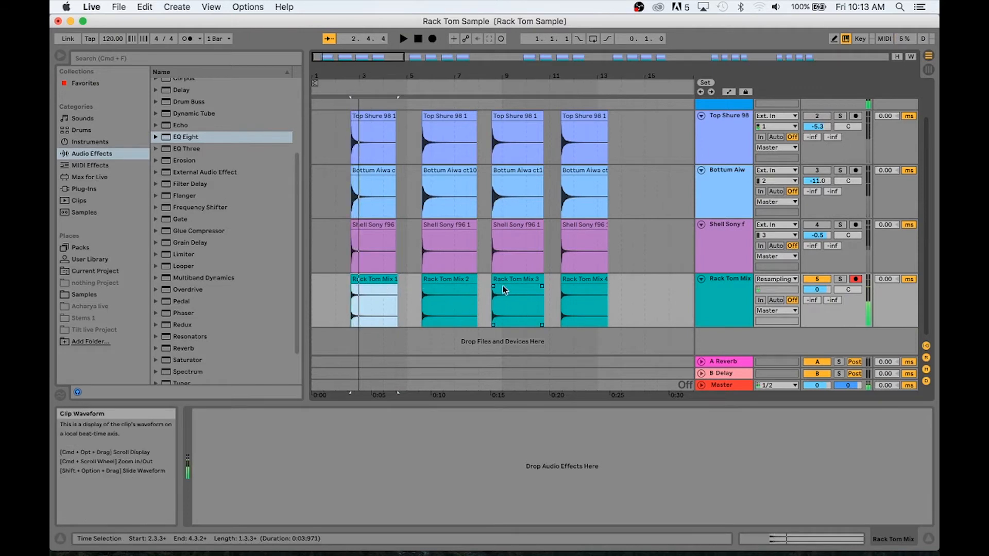
double_click(375, 73)
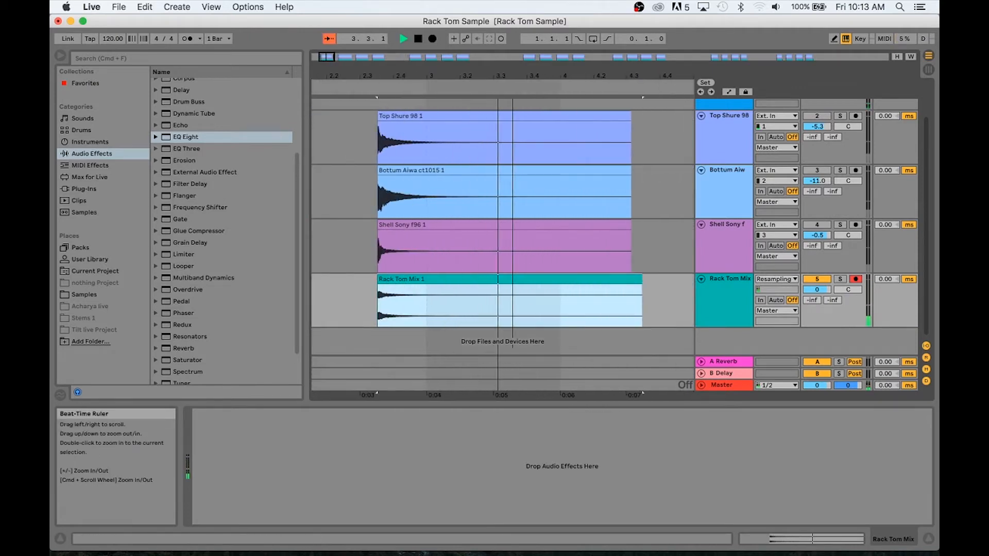
- Add a MIDI track below the Rack Tom Mix track and load an empty Drum Rack onto it
left_click_drag(375, 74, 380, 65)
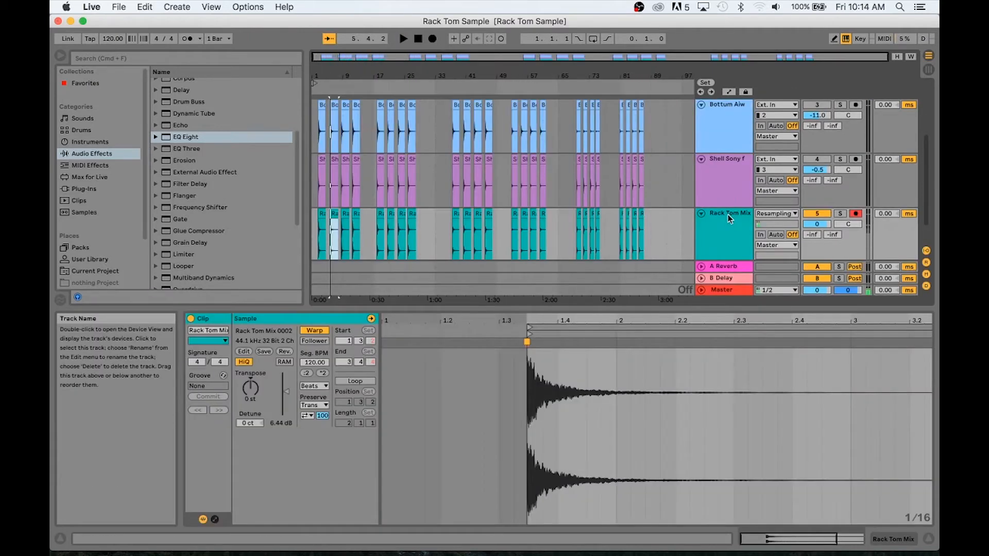
scroll(728, 215, "down", 2)
left_click(726, 191)
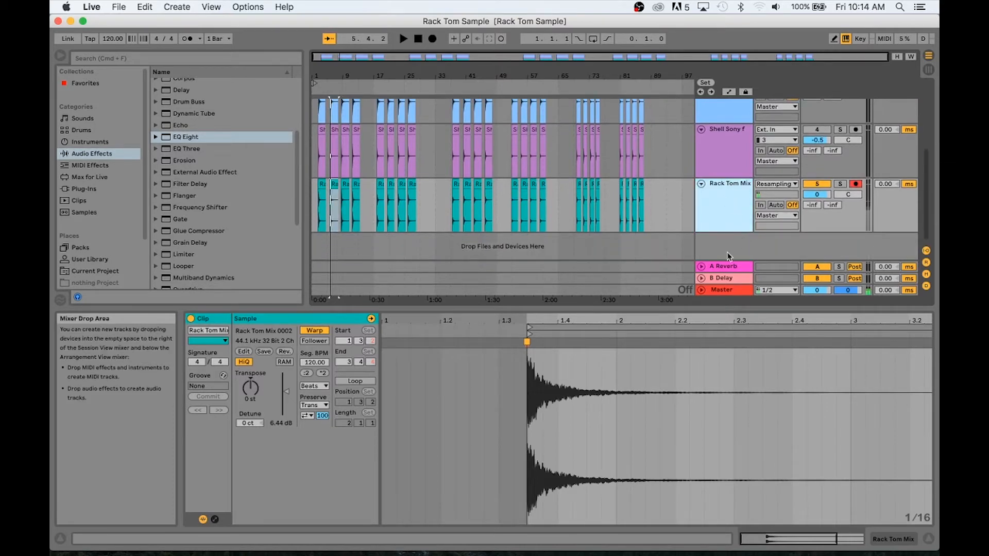
key("super+shift+t")
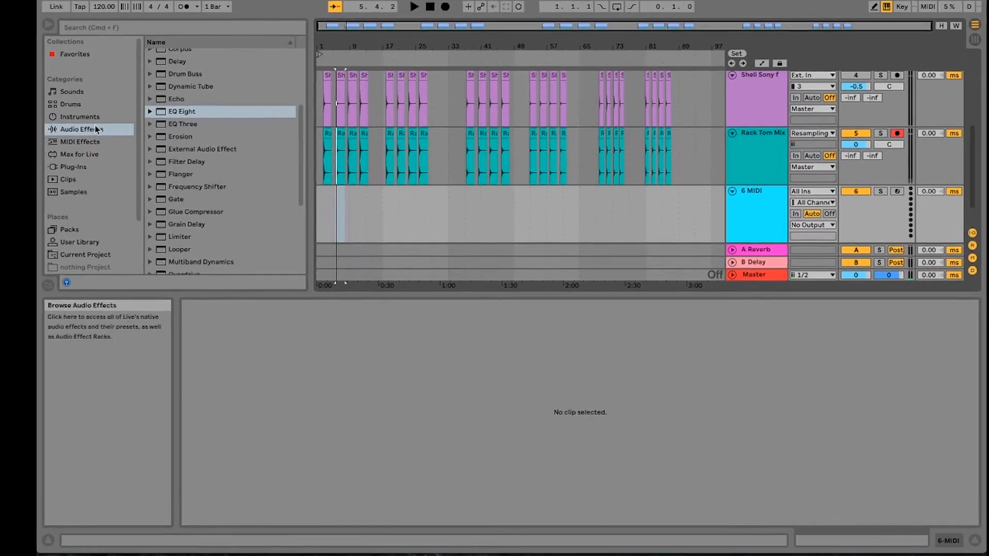
left_click(90, 142)
left_click(169, 106)
left_click_drag(158, 45, 801, 180)
- Load the first four Rack Tom Mix clips onto Drum Rack pads C1, C#1, D1 and D#1
left_click_drag(381, 5, 394, 297)
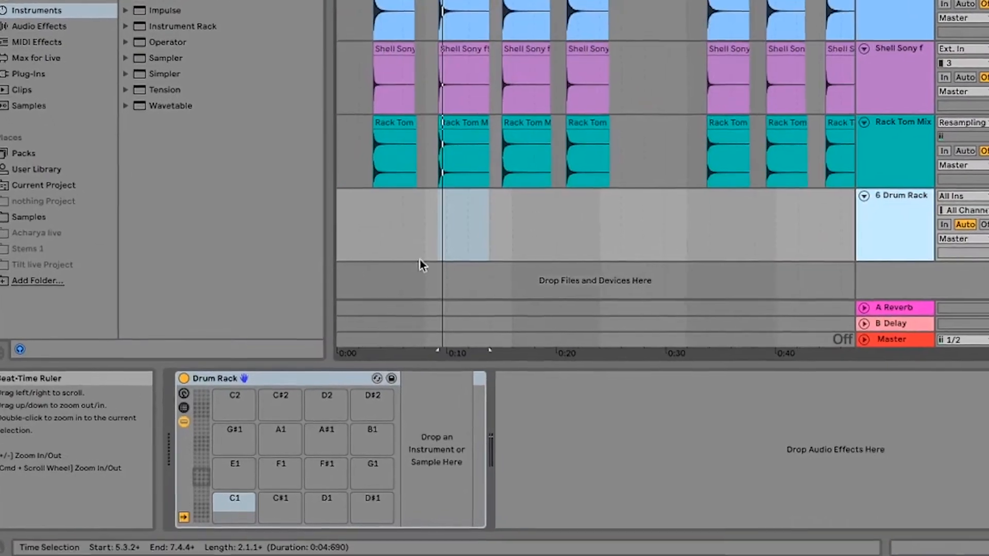
left_click_drag(373, 178, 240, 508)
left_click_drag(499, 69, 286, 507)
left_click_drag(566, 72, 339, 510)
left_click_drag(634, 69, 390, 508)
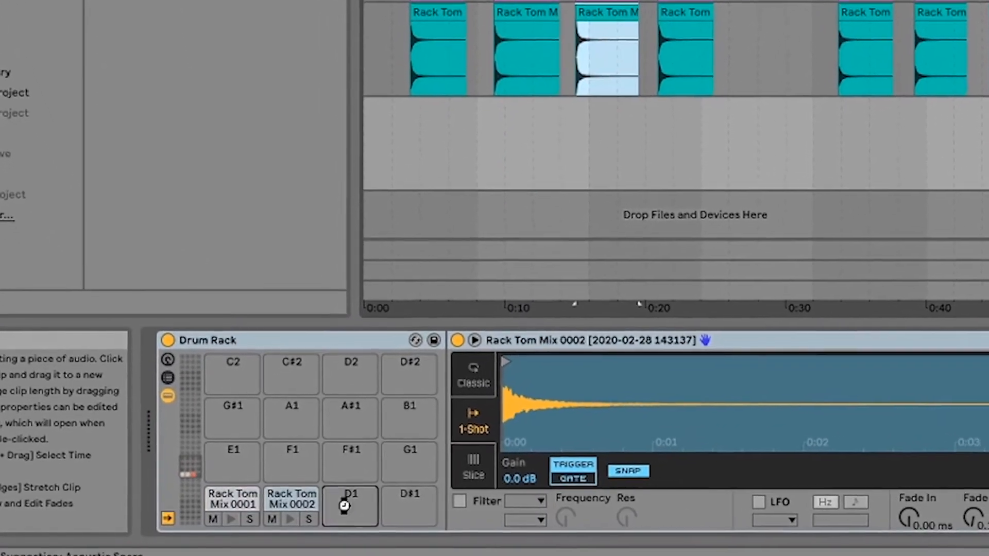
- Load the second group of four Rack Tom Mix clips onto the E1, F1, F#1 and G1 pads
scroll(722, 20, "right", 5)
left_click_drag(525, 2, 233, 456)
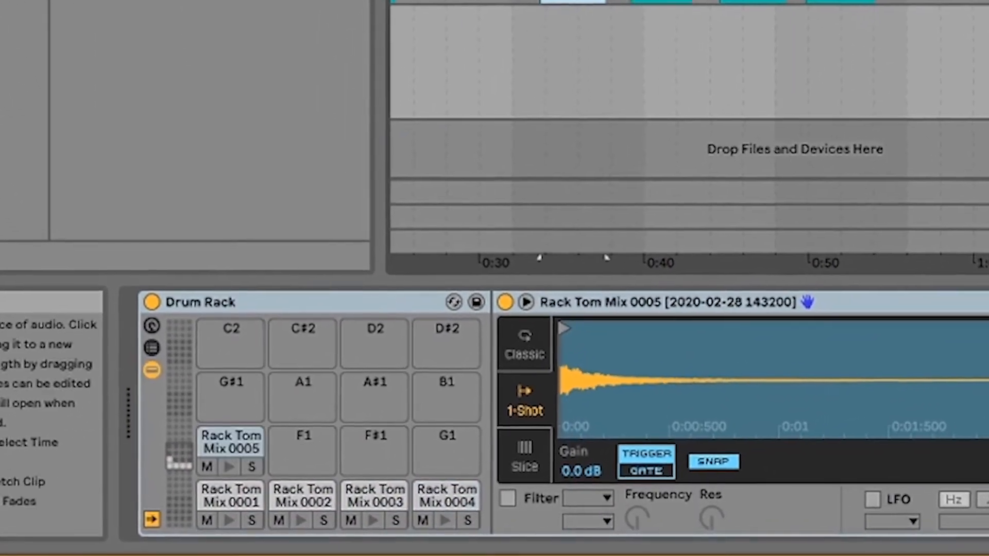
left_click_drag(609, 3, 298, 455)
left_click_drag(695, 3, 366, 441)
left_click_drag(875, 3, 474, 436)
- Load the third group of four Rack Tom Mix clips onto the G#1, A1, A#1 and B1 pads
scroll(722, 20, "right", 10)
left_click_drag(665, 3, 233, 387)
left_click_drag(843, 3, 320, 363)
left_click_drag(957, 2, 411, 362)
left_click_drag(984, 3, 502, 364)
- Load the fourth group of four Rack Tom Mix clips onto the C2, C#2, D2 and D#2 pads
scroll(722, 21, "down", 5)
scroll(721, 21, "up", 5)
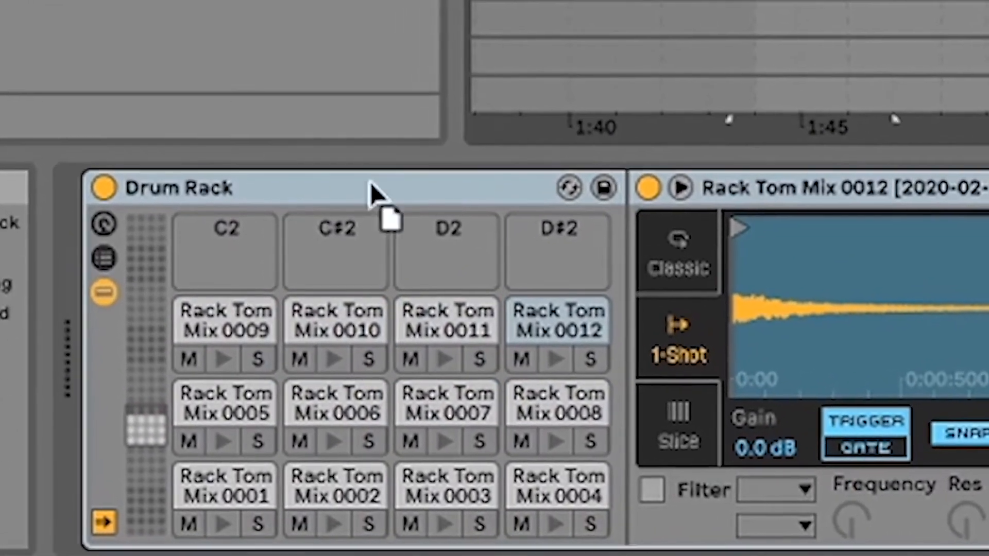
left_click_drag(644, 2, 226, 267)
left_click_drag(814, 3, 332, 268)
left_click_drag(876, 3, 464, 232)
left_click_drag(953, 2, 602, 216)
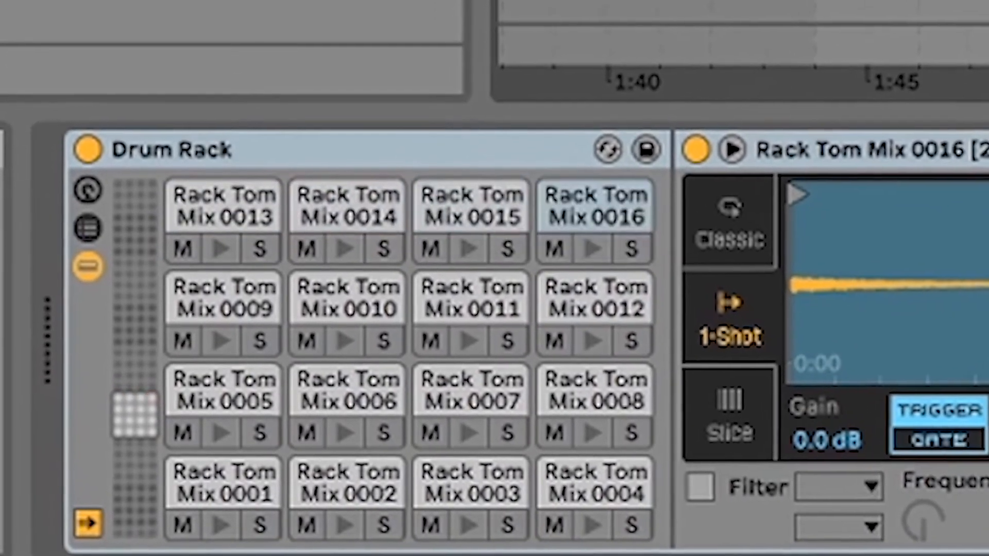
- Rename the Rack Tom Mix 0001 pad as Rack Tom H 1
left_click(224, 484)
key("ctrl+r")
key("End")
key("BackSpace")
key("BackSpace")
key("BackSpace")
key("BackSpace")
key("BackSpace")
key("BackSpace")
key("BackSpace")
key("BackSpace")
key("BackSpace")
key("BackSpace")
key("BackSpace")
key("BackSpace")
key("BackSpace")
key("BackSpace")
key("BackSpace")
key("BackSpace")
key("BackSpace")
key("BackSpace")
key("BackSpace")
key("BackSpace")
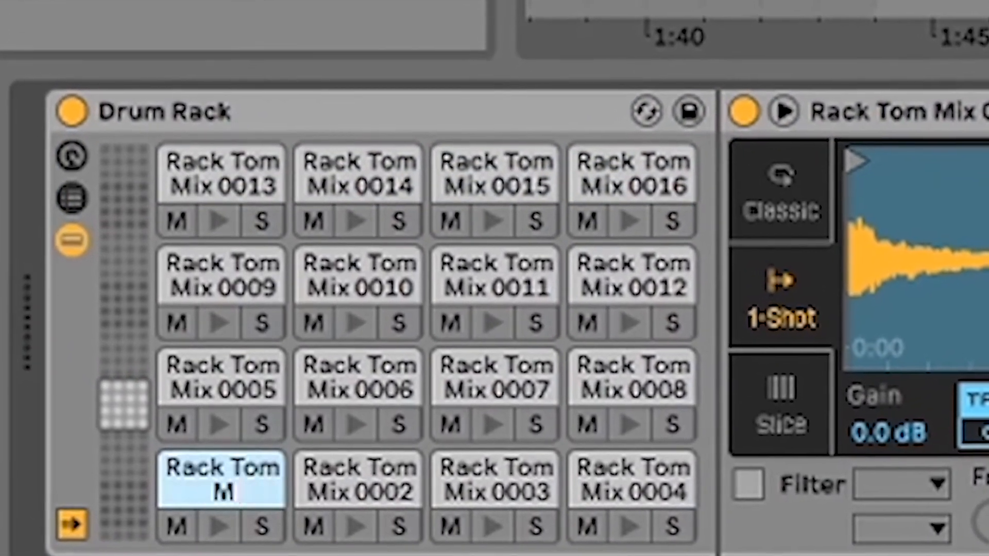
type("H")
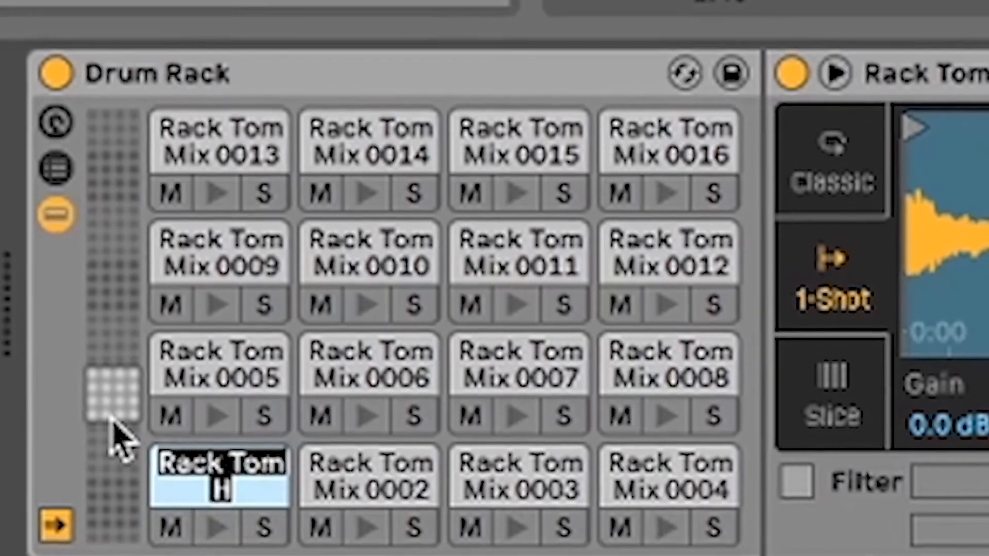
type(" 1")
- Rename pads Rack Tom Mix 0002, 0003 and 0004 as Rack Tom H 2, Rack Tom H 3 and Rack Tom H 4
left_click(356, 469)
key("ctrl+r")
type("Rack Tom H")
type("2")
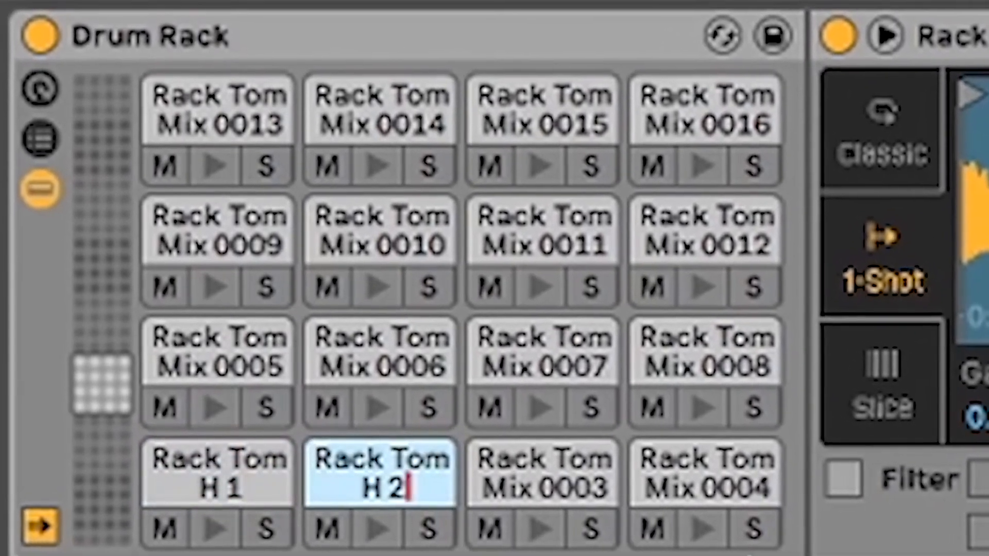
left_click(519, 467)
key("ctrl+r")
type("Rack Tom H")
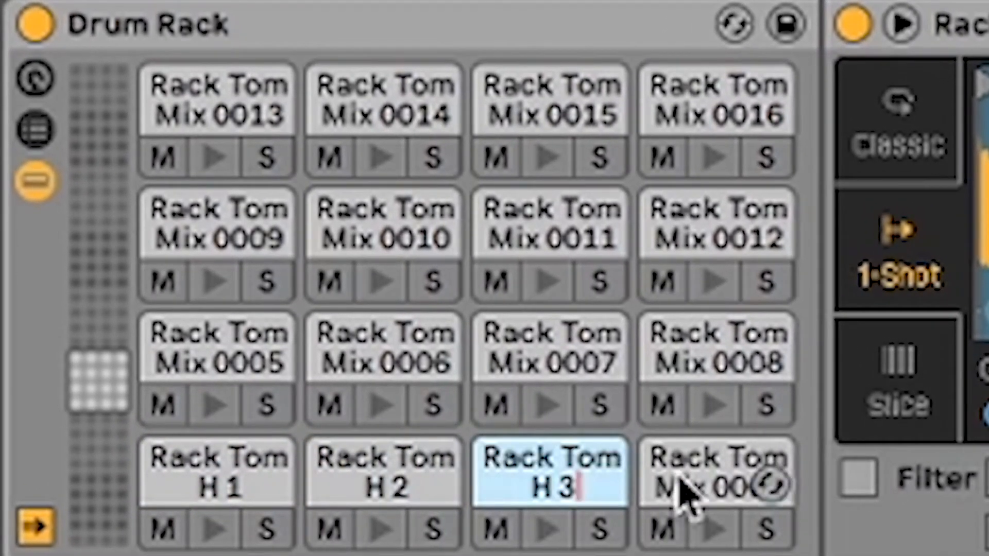
left_click(680, 490)
key("ctrl+r")
type("Rack Tom H")
type("4")
- Rename the Rack Tom Mix 0005 pad as Rack Tom M 1, copying the name without its number for reuse
left_click(208, 340)
key("ctrl+r")
type("Rack Tom H")
key("ctrl+a")
key("ctrl+c")
key("Right")
type("1")
- Rename pads Rack Tom Mix 0006, 0007 and 0008 as Rack Tom M 2, Rack Tom M 3 and Rack Tom M 4
left_click(356, 342)
key("ctrl+r")
key("ctrl+v")
type("2")
left_click(527, 336)
key("ctrl+r")
key("ctrl+v")
type("3")
left_click(693, 340)
key("ctrl+r")
key("ctrl+v")
type("4")
- Rename the Rack Tom Mix 0009 pad as Rack Tom L 1, copying the name without its number for reuse
left_click(247, 214)
key("ctrl+r")
key("ctrl+v")
key("BackSpace")
type("L")
key("ctrl+a")
key("ctrl+c")
key("Right")
type("1")
- Rename pads Rack Tom Mix 0010, 0011 and 0012 as Rack Tom L 2, Rack Tom L 3 and Rack Tom L 4
left_click(412, 214)
key("ctrl+r")
key("ctrl+v")
type("2")
left_click(579, 232)
key("ctrl+r")
key("ctrl+v")
type("3")
left_click(711, 226)
key("ctrl+r")
key("ctrl+v")
type("4")
- Rename the Rack Tom Mix 0013 pad as Rack Tom G 1, copying the name without its number for reuse
left_click(216, 110)
key("ctrl+r")
key("ctrl+v")
key("BackSpace")
type("G")
key("ctrl+a")
key("ctrl+c")
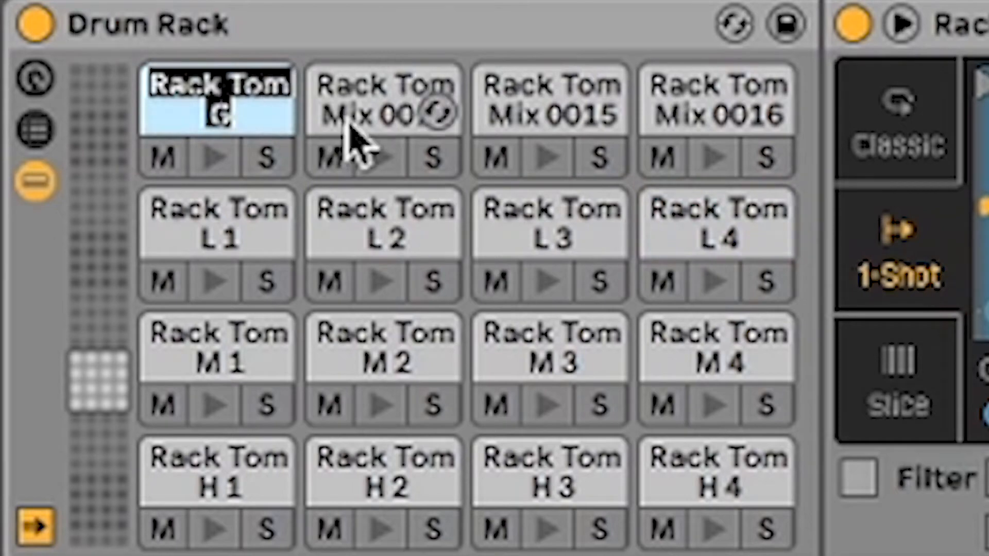
key("Right")
type("1")
- Rename pads Rack Tom Mix 0014, 0015 and 0016 as Rack Tom G 2, Rack Tom G 3 and Rack Tom G 4
left_click(366, 118)
key("ctrl+r")
key("ctrl+v")
type("2")
left_click(510, 96)
key("ctrl+r")
key("ctrl+v")
type("3")
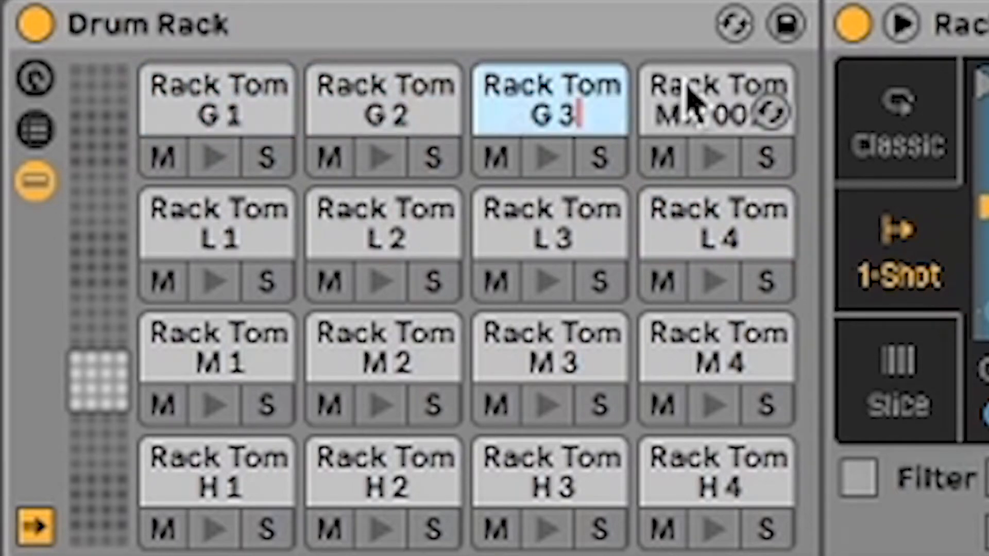
left_click(690, 93)
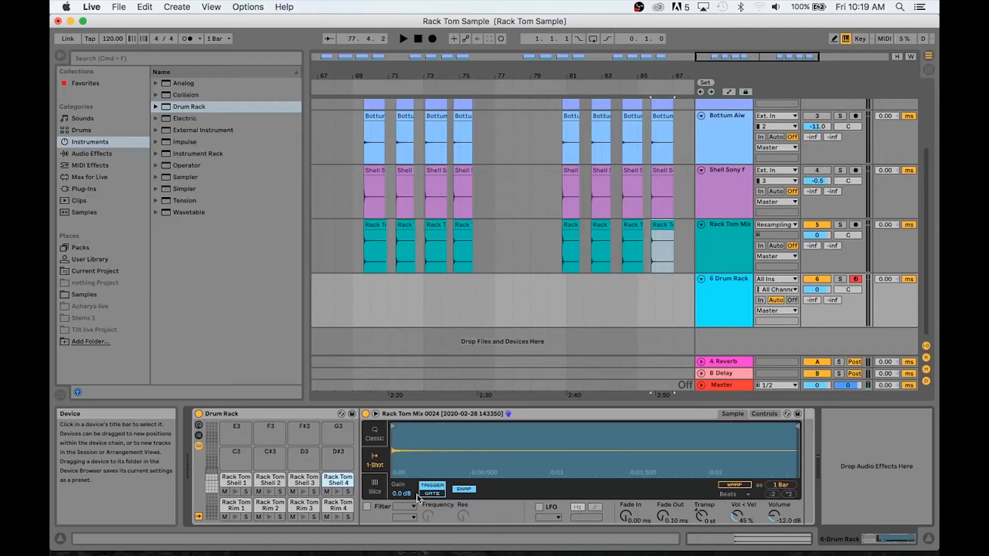
- Review the Drum Rack's H, M, L, G, Rim and Shell pads, audition the Rack Tom H 2 pad, and look over the source tracks
scroll(335, 482, "down", 12)
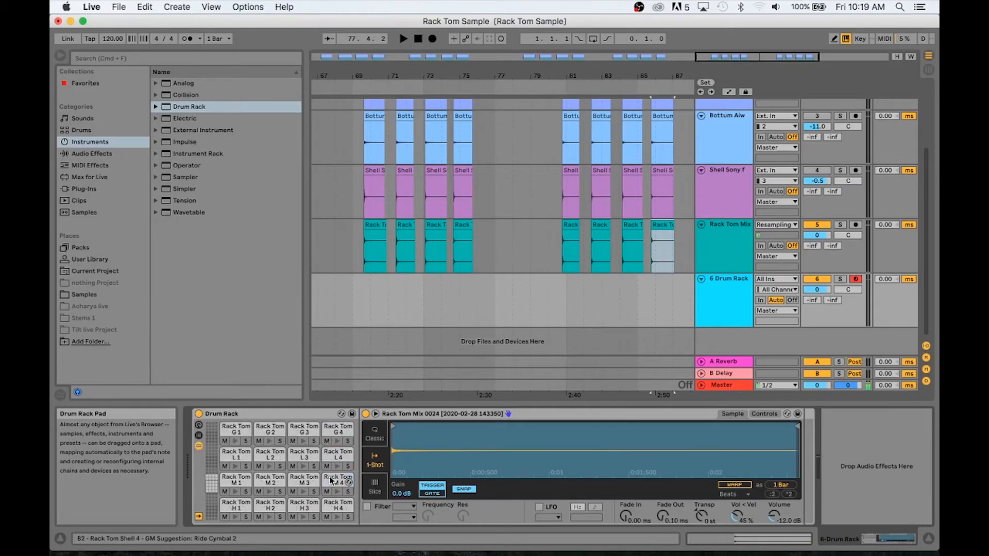
left_click(211, 491)
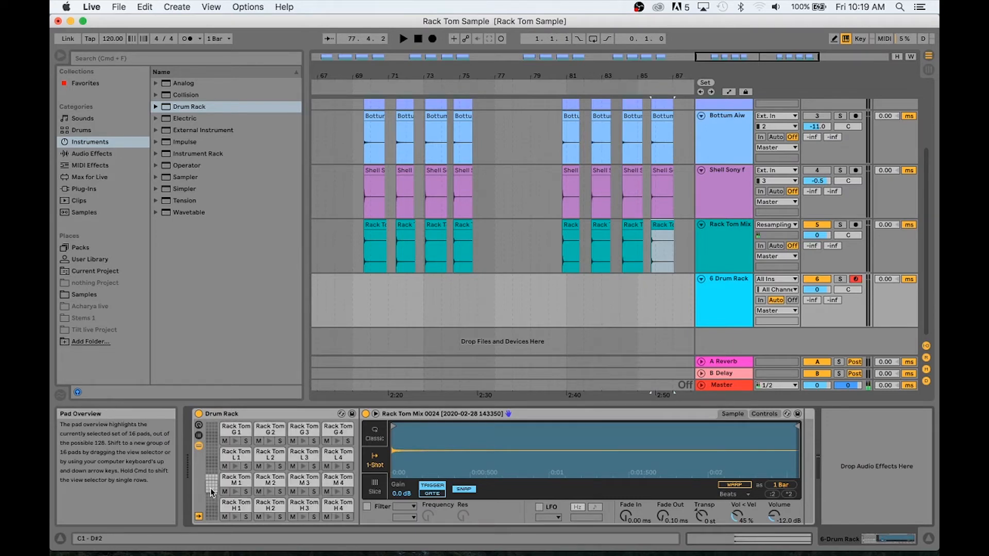
left_click(271, 517)
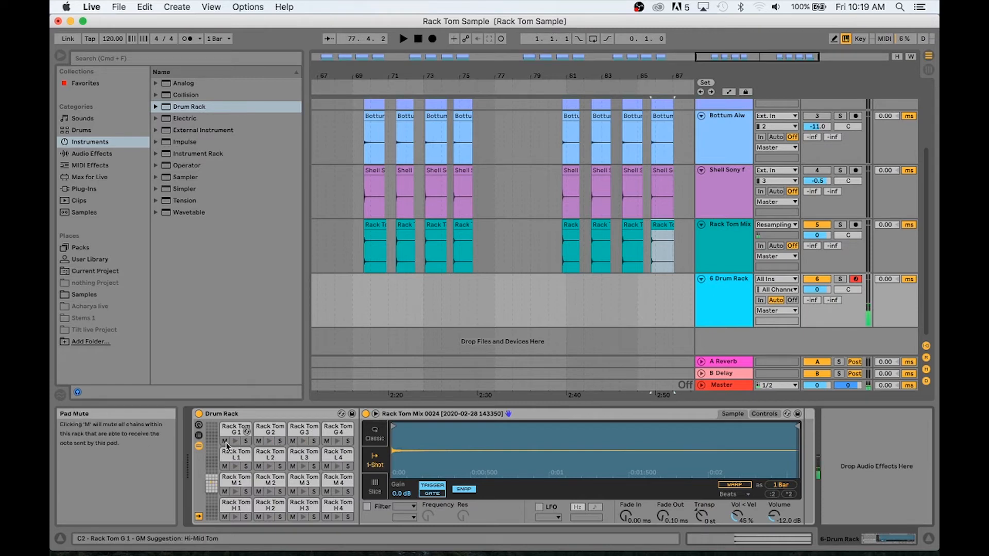
scroll(236, 477, "up", 4)
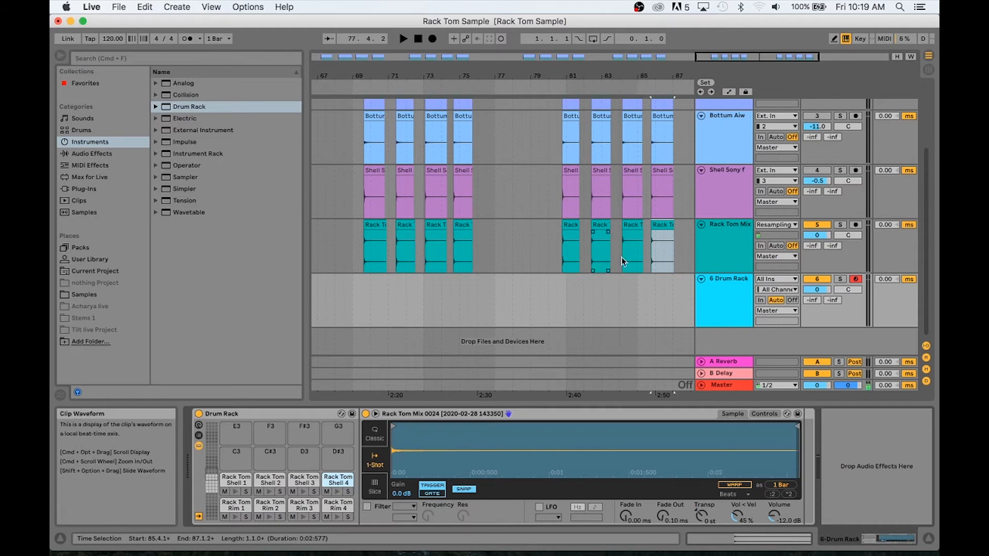
scroll(562, 261, "up", 4)
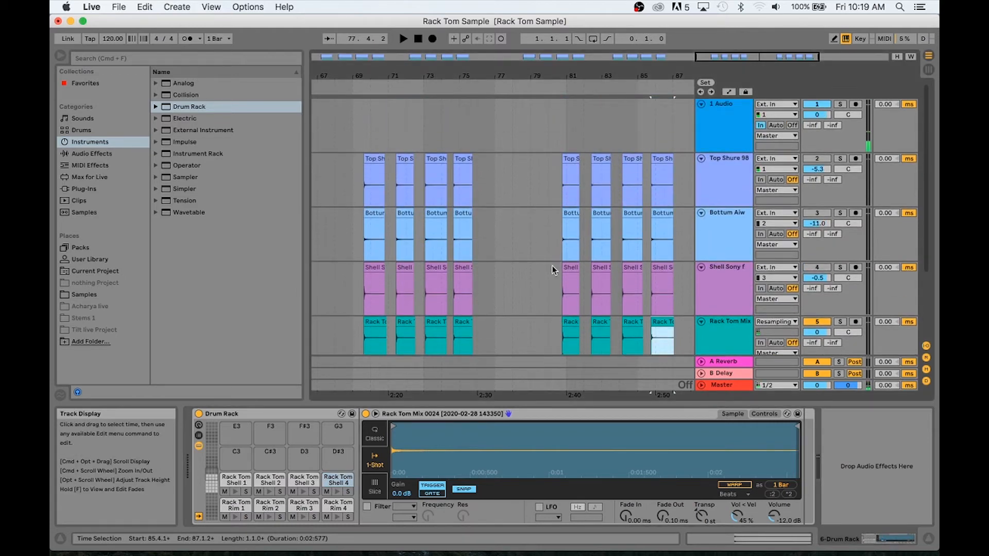
scroll(550, 267, "down", 4)
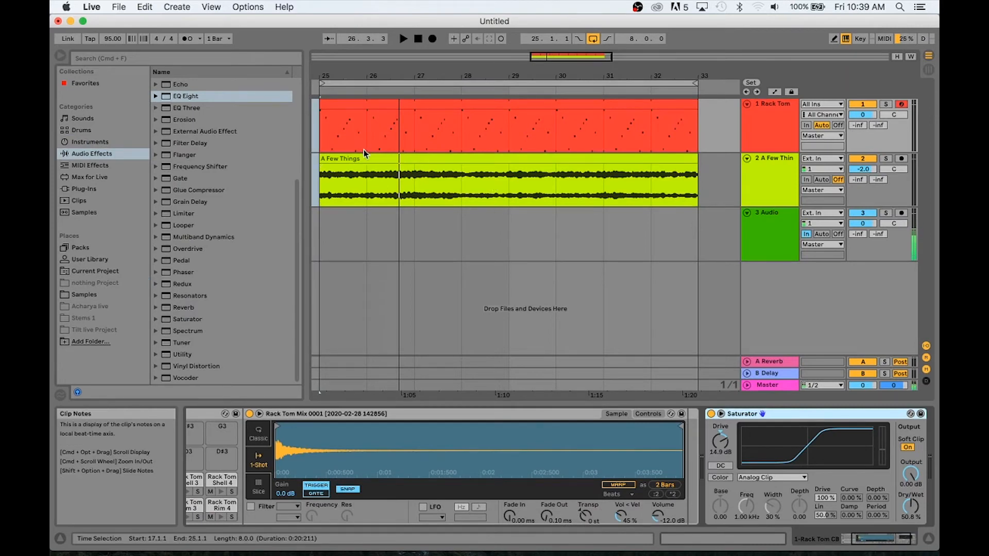
- Play the Rack Tom MIDI clip with A Few Things and examine its notes from the H rows up to the Shell rows
left_click(343, 107)
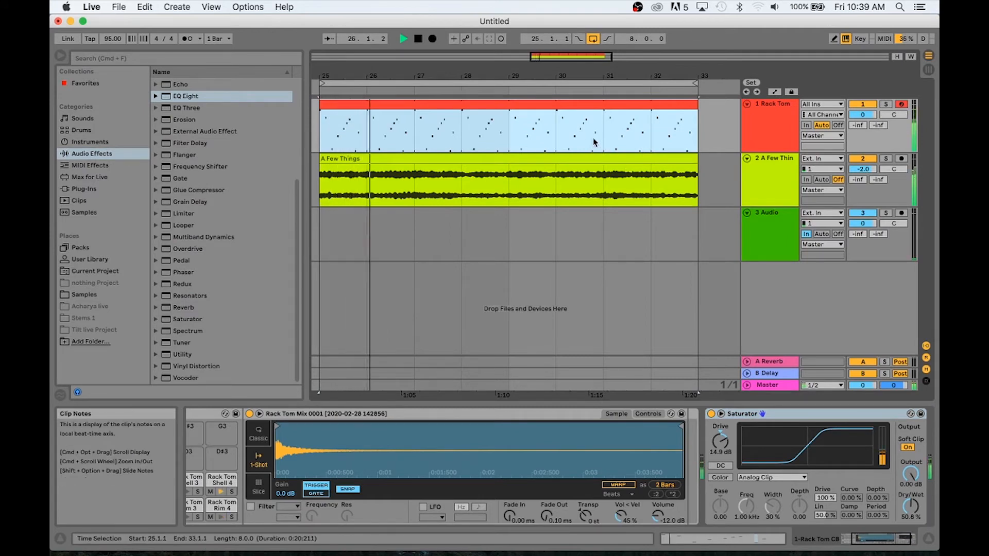
double_click(585, 105)
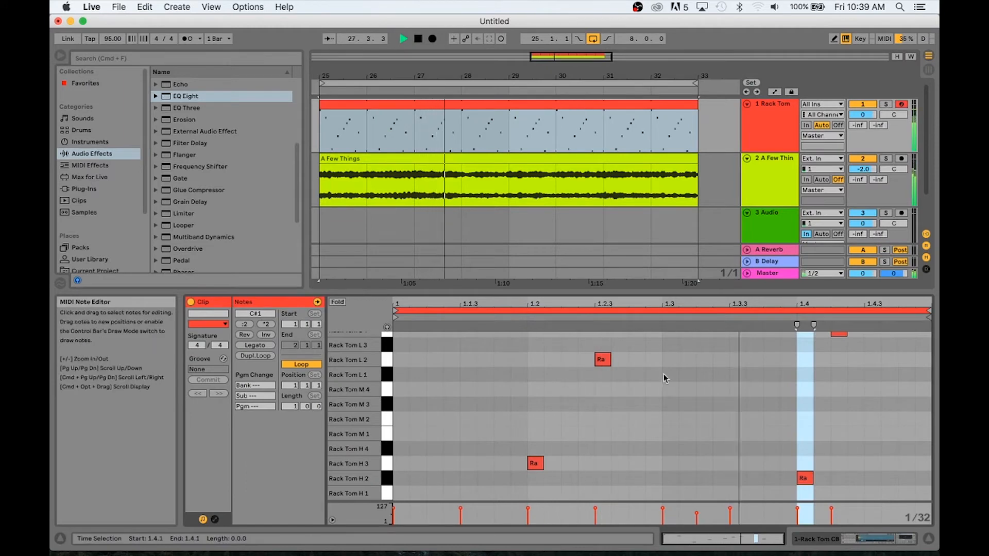
scroll(665, 387, "up", 3)
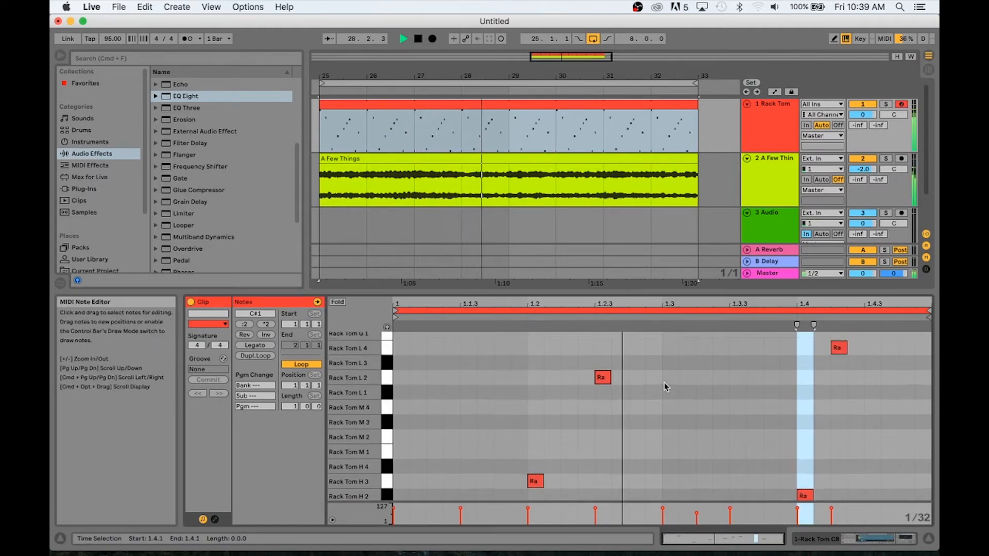
scroll(665, 387, "up", 2)
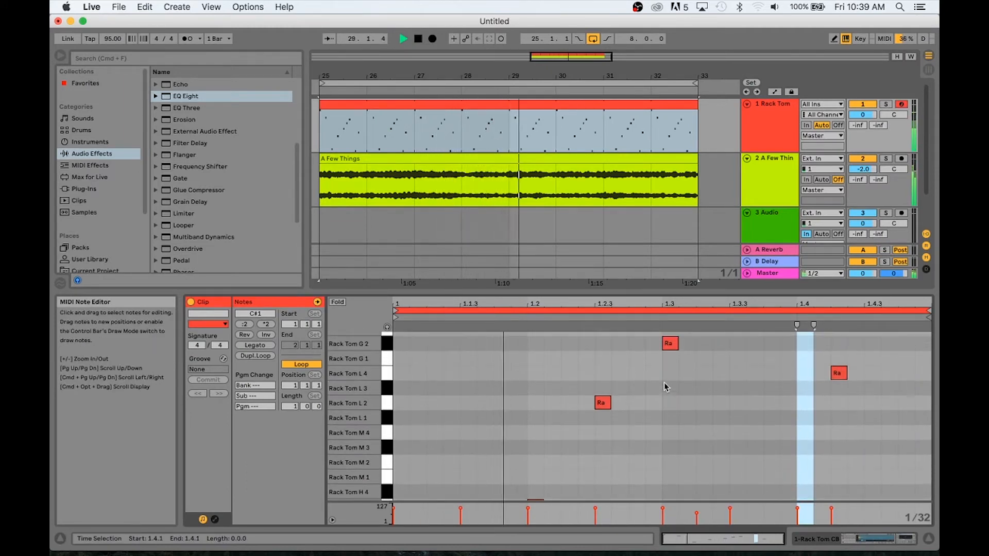
scroll(664, 387, "up", 3)
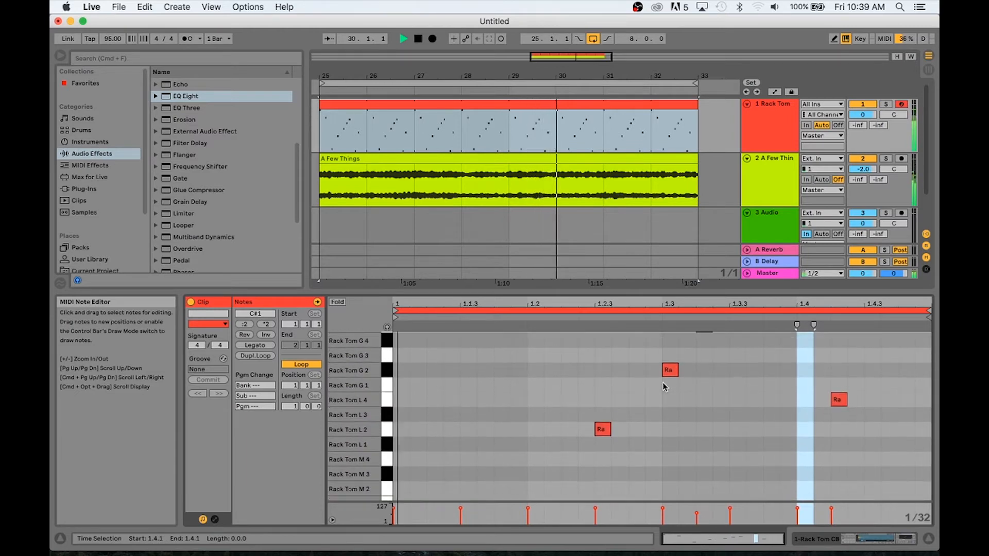
scroll(665, 387, "up", 4)
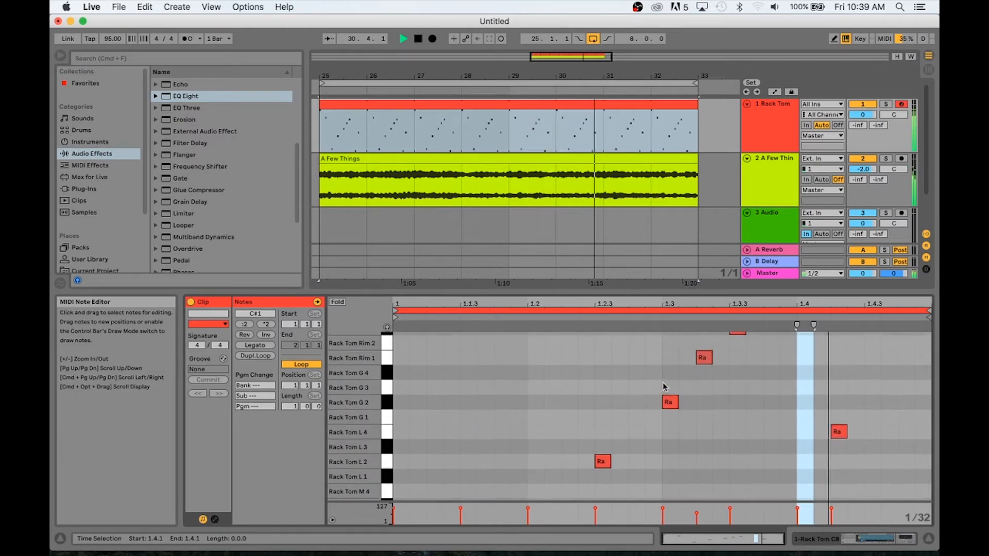
scroll(664, 387, "up", 4)
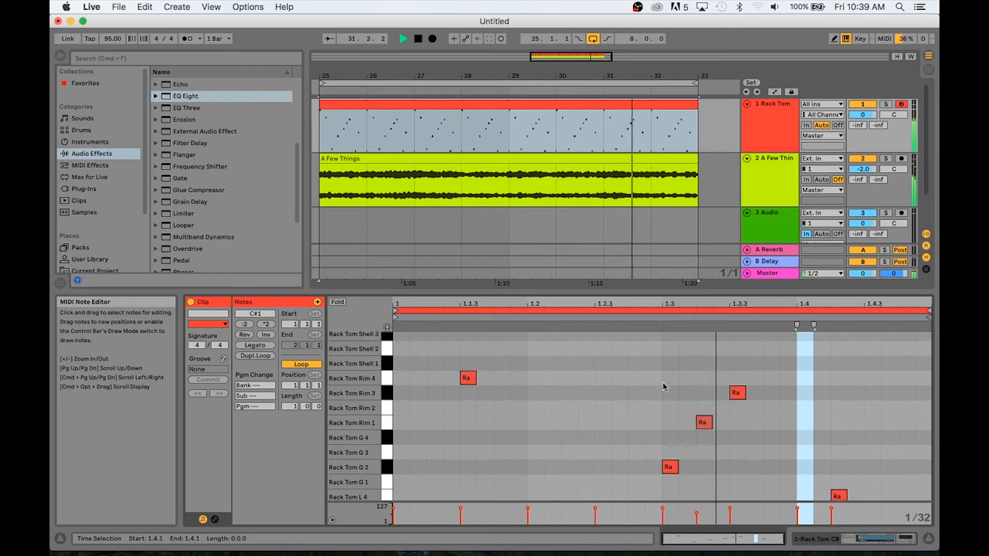
scroll(664, 388, "up", 1)
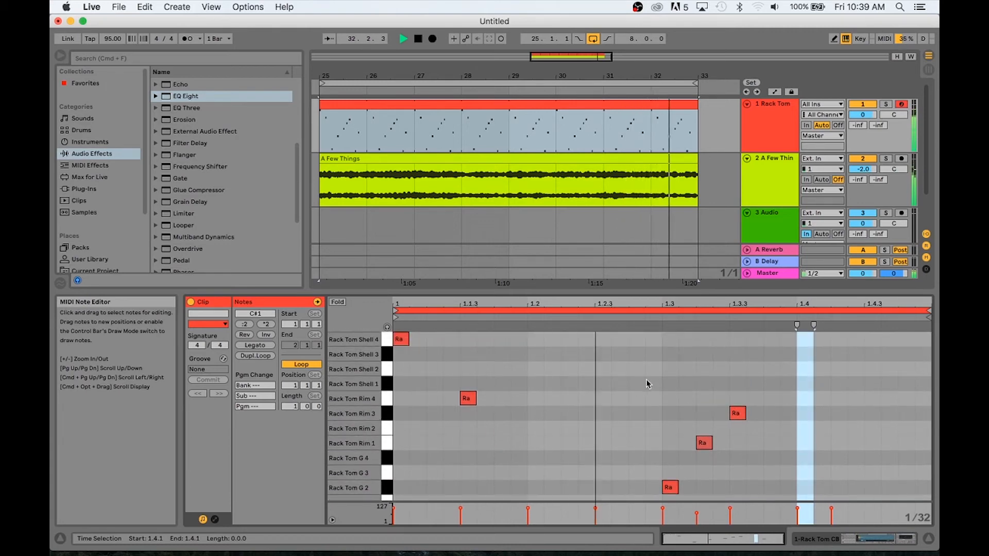
scroll(634, 376, "up", 3)
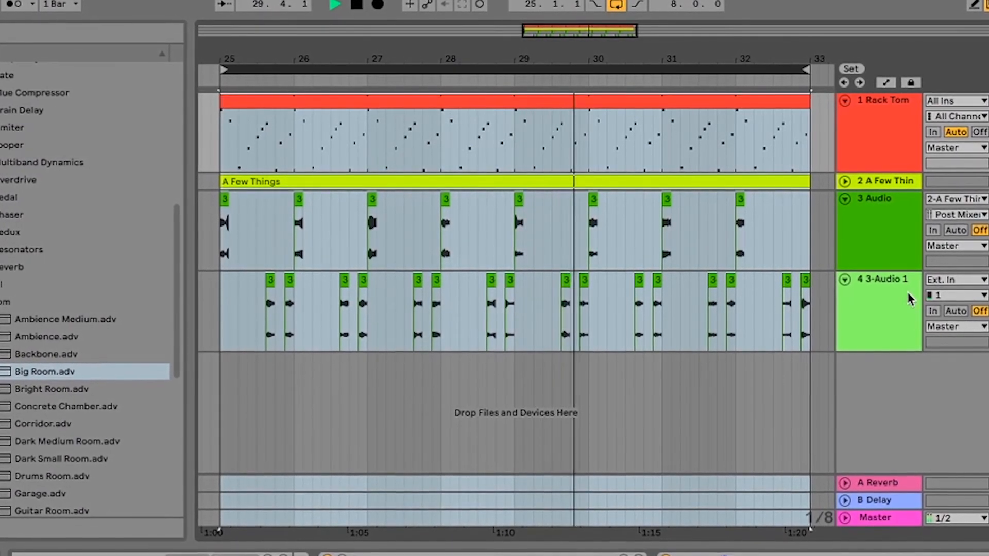
- Select the 3-Audio 1, 3 Audio and Rack Tom tracks one after another during playback
left_click(885, 281)
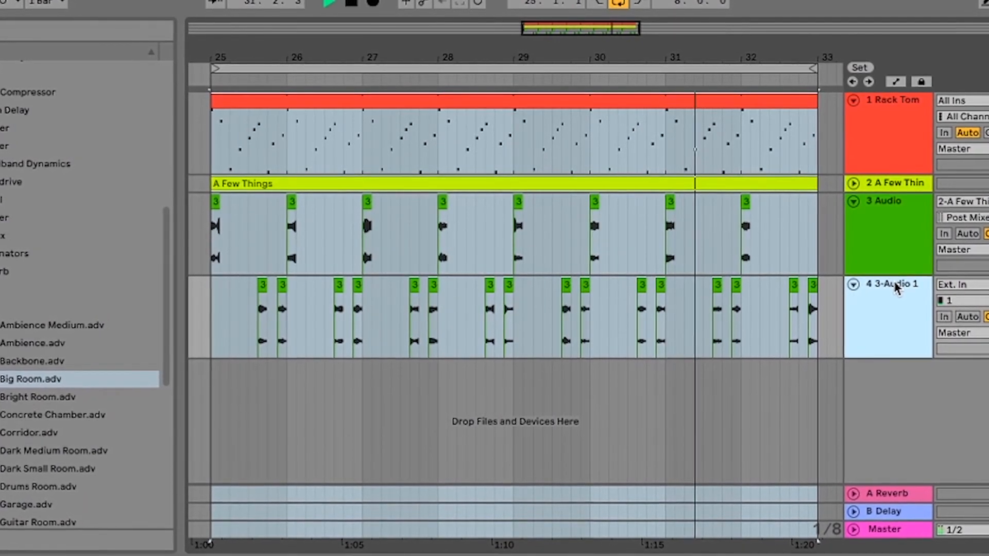
left_click(891, 203)
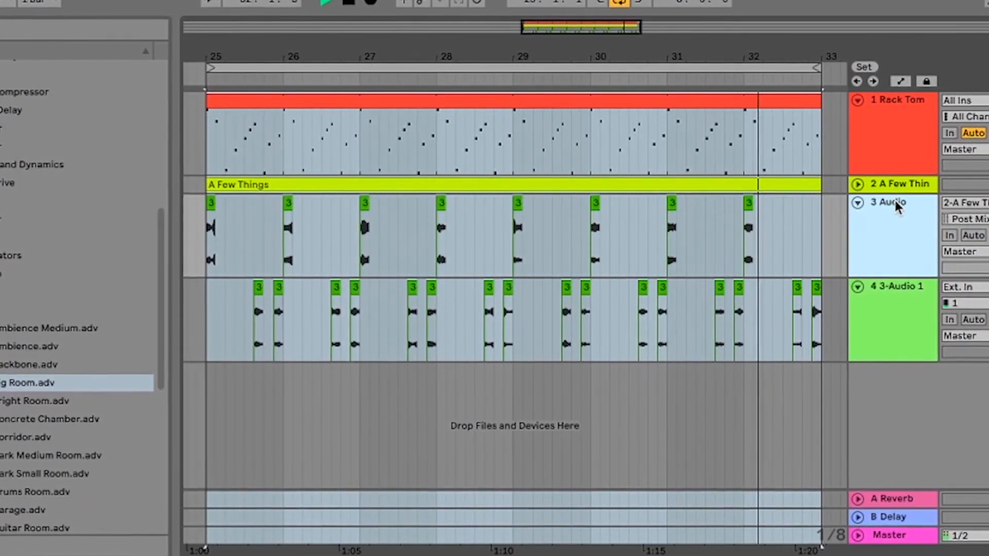
left_click(908, 161)
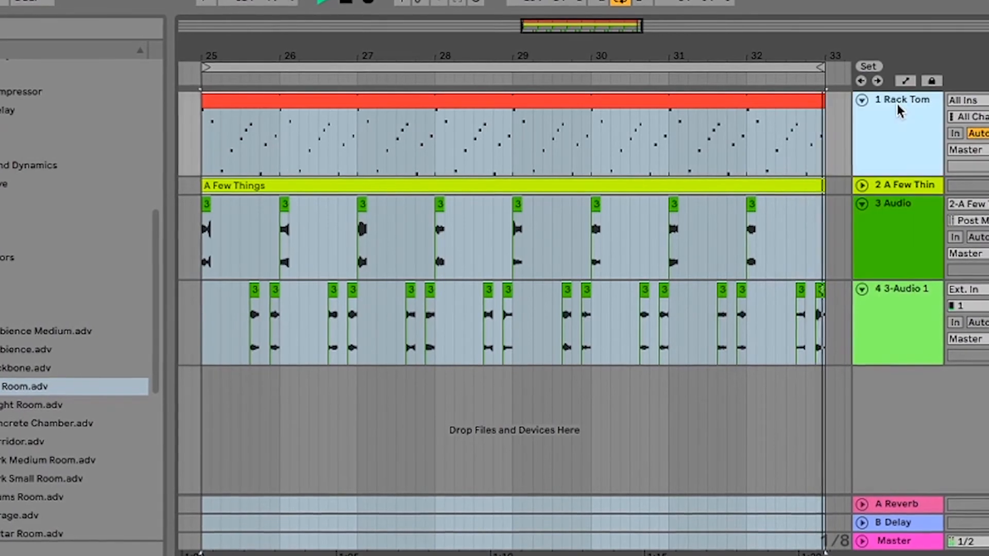